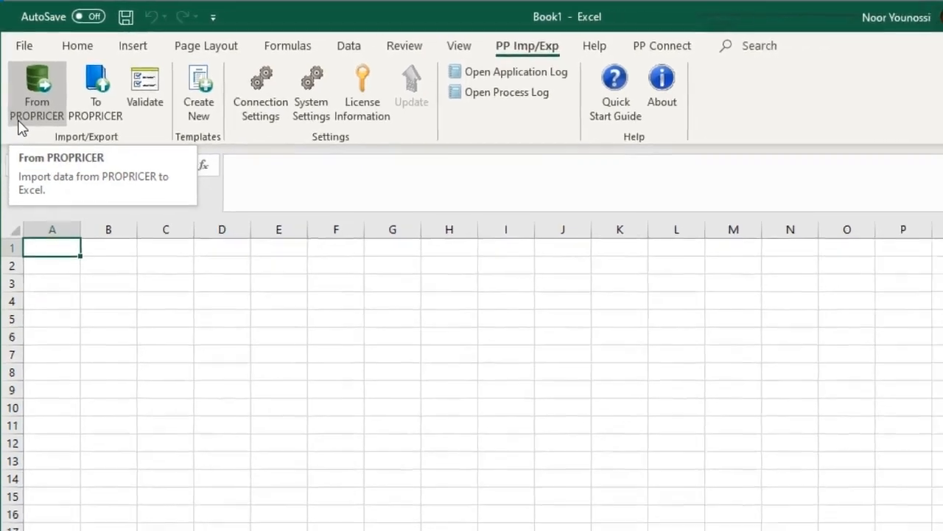
# Step: Import the Task Input and Resource Input data of proposal Advanced Tank 2.0, Ver. 0 from PROPRICER into the workbook
pyautogui.click(22, 133)
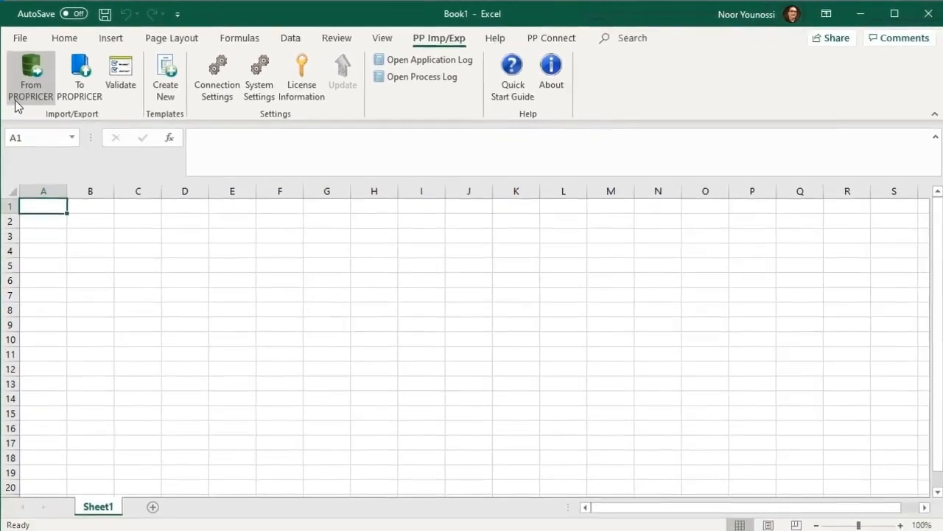
pyautogui.click(500, 319)
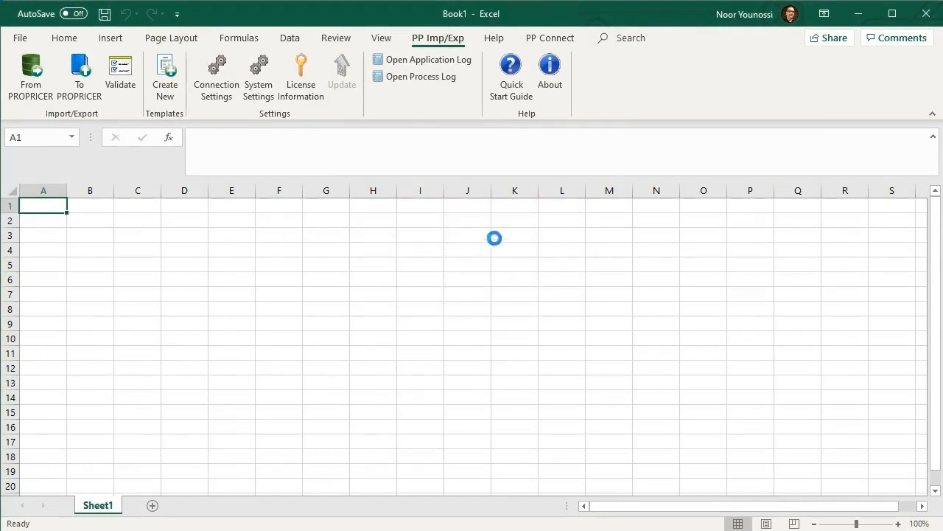
pyautogui.moveTo(566, 185); pyautogui.dragTo(341, 80)
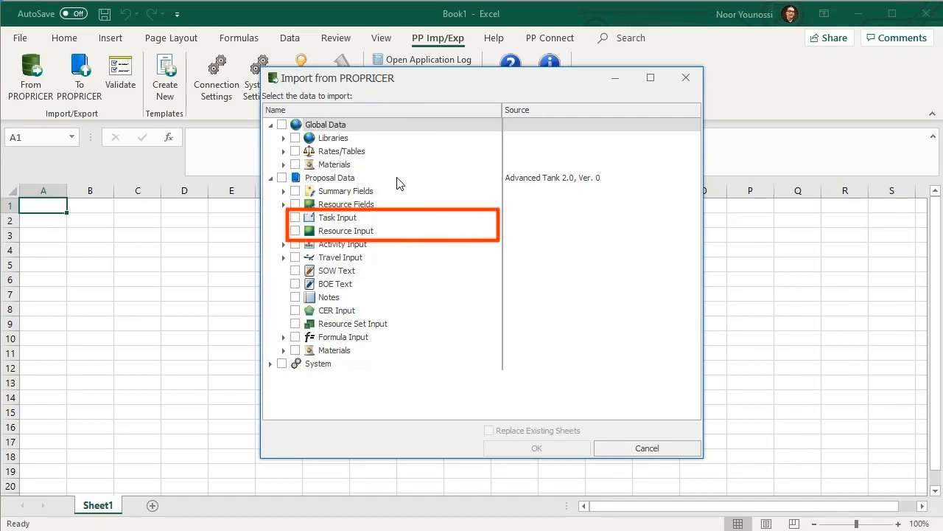
pyautogui.click(295, 217)
pyautogui.click(295, 231)
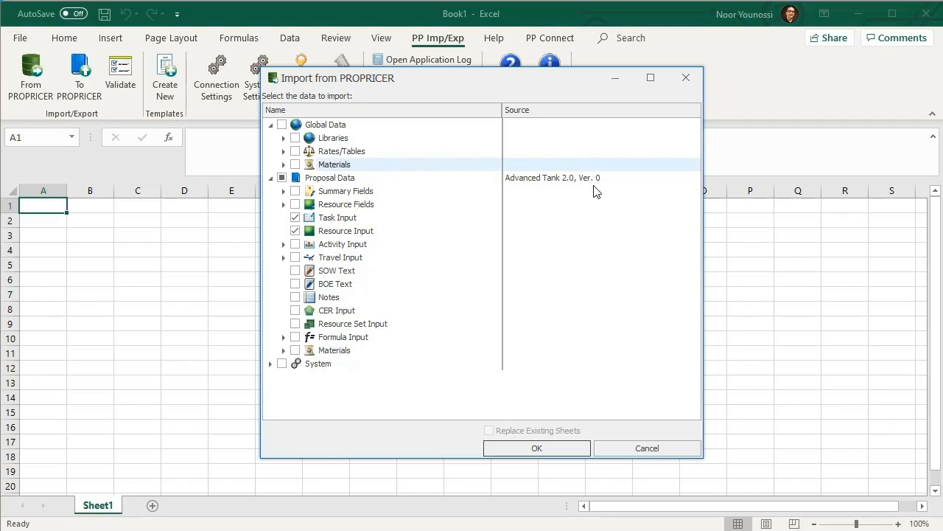
pyautogui.click(578, 447)
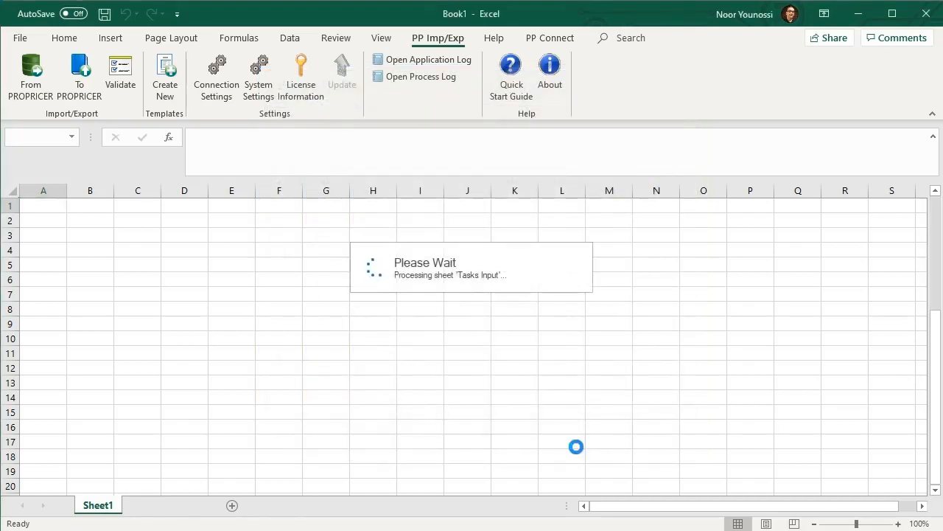
pyautogui.click(505, 296)
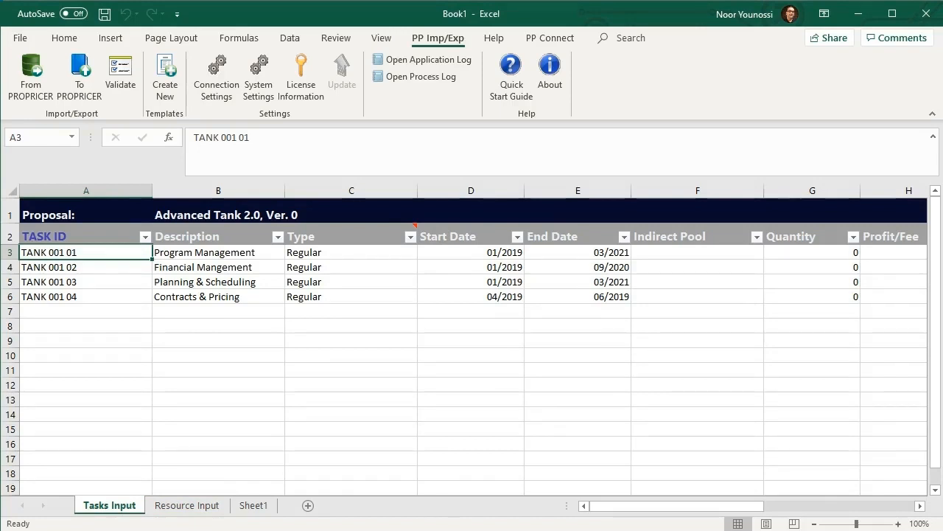
# Step: Review the imported rows on the Resource Input sheet down to the first empty row, and return to the Tasks Input sheet
pyautogui.click(189, 508)
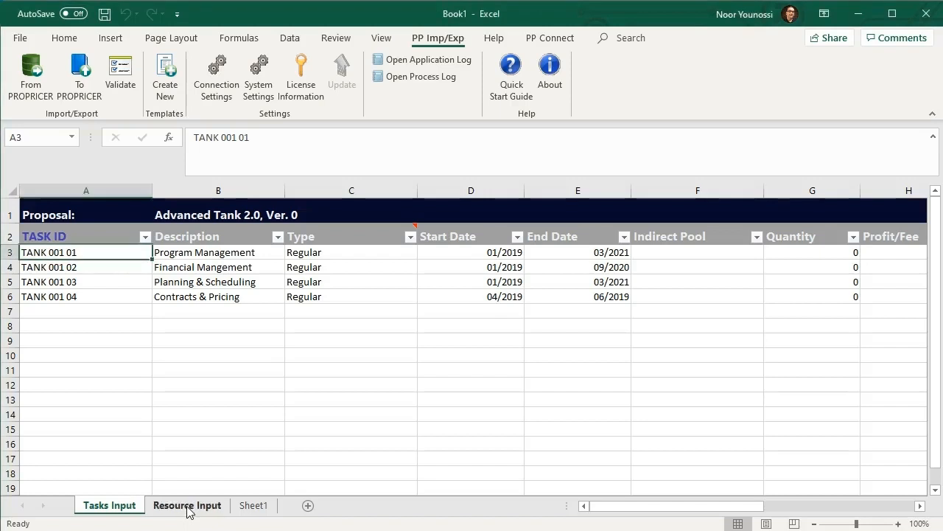
pyautogui.click(188, 508)
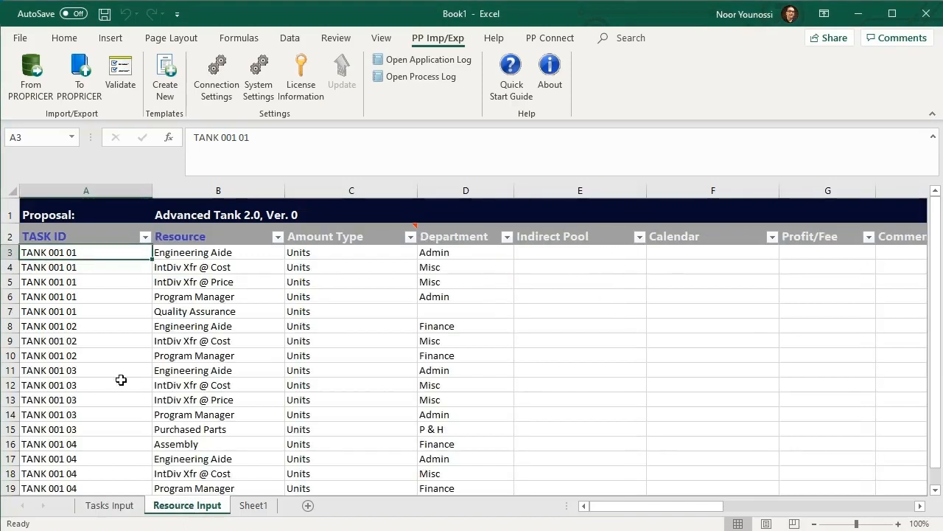
pyautogui.scroll(-3, 121, 380)
pyautogui.click(68, 383)
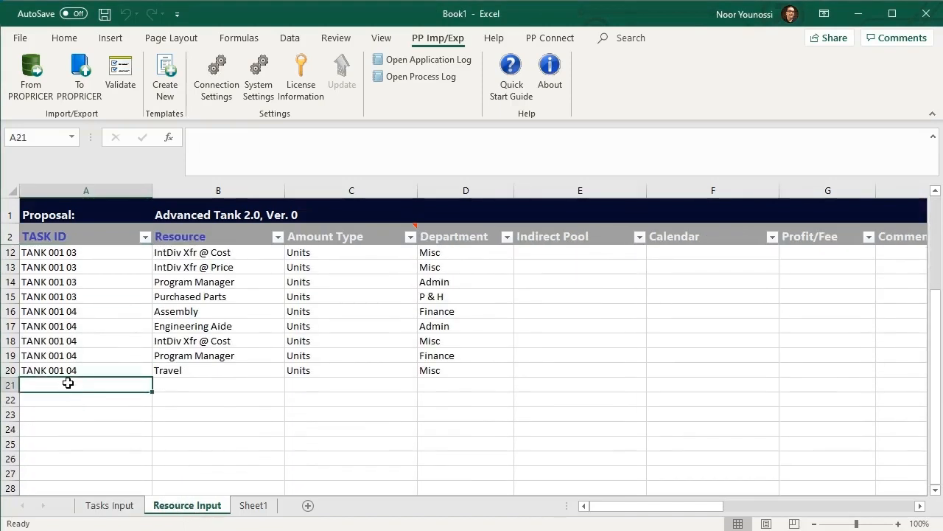
pyautogui.click(119, 509)
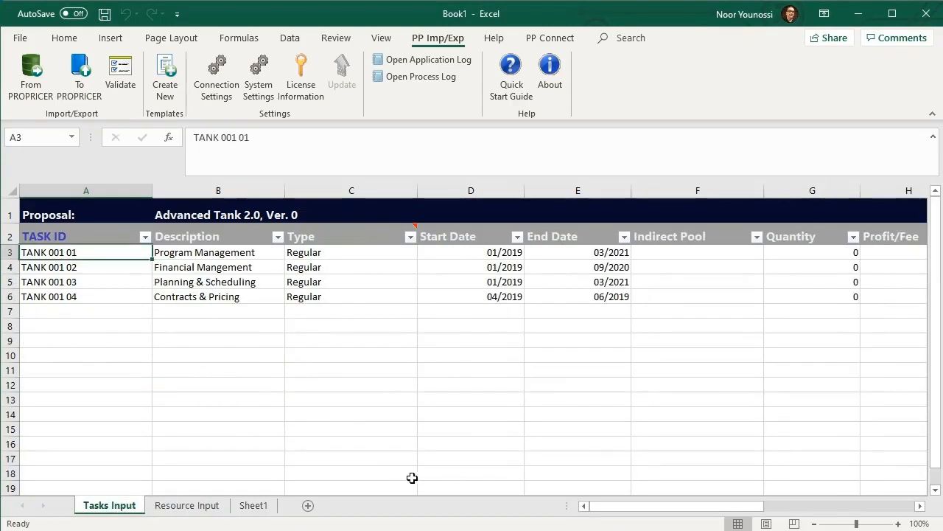
# Step: Paste the copied QA & Testing task, TANK 001 05, as values into row 7 of the Tasks Input sheet
pyautogui.click(67, 314)
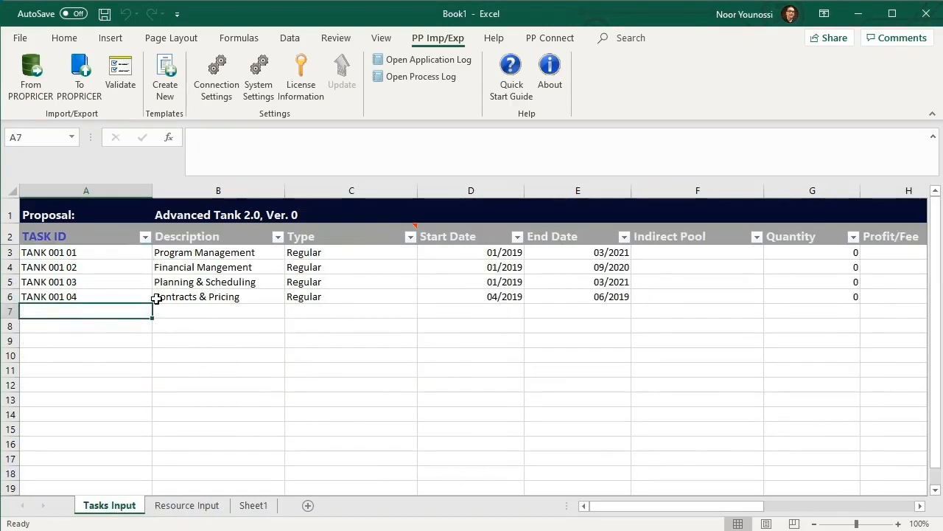
pyautogui.click(101, 108)
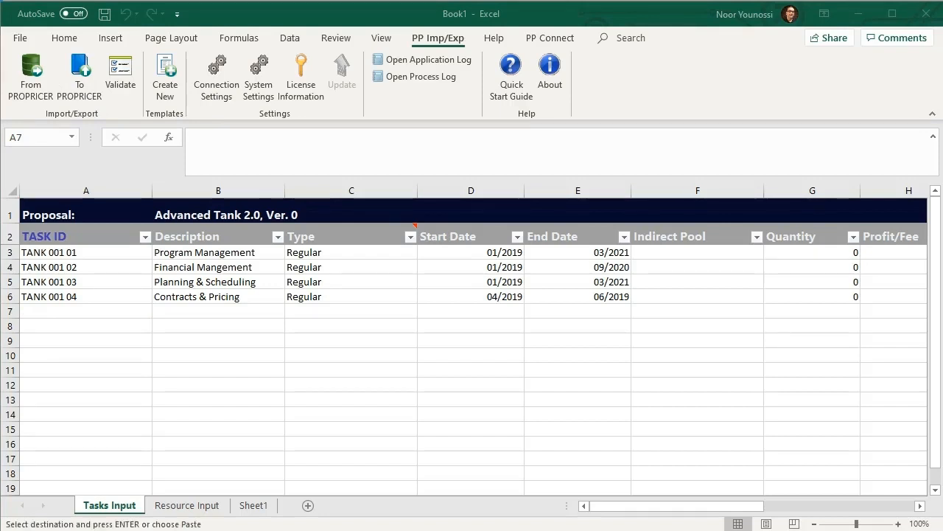
pyautogui.click(51, 311)
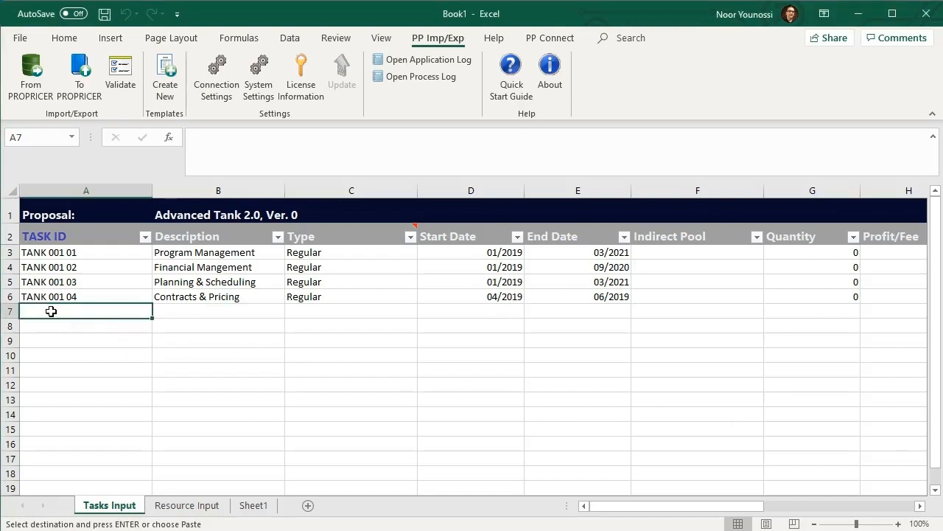
pyautogui.rightClick(81, 314)
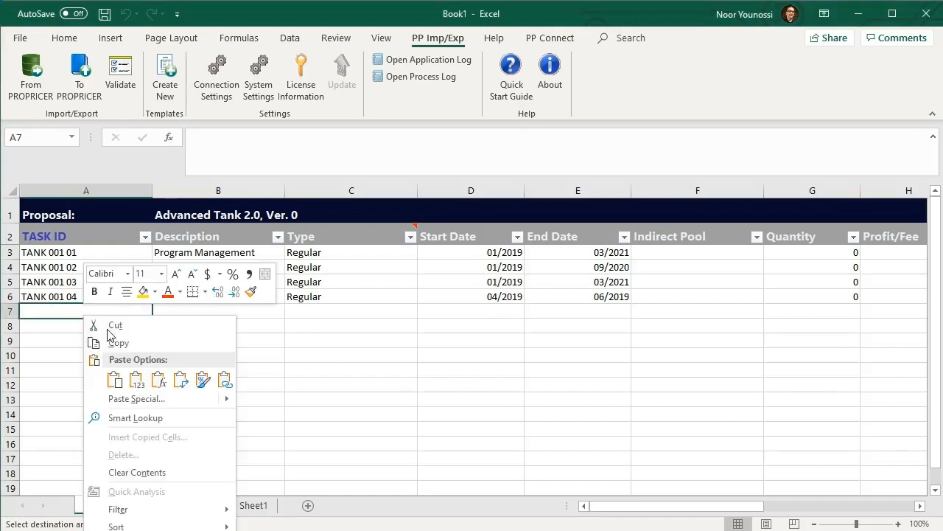
pyautogui.click(137, 378)
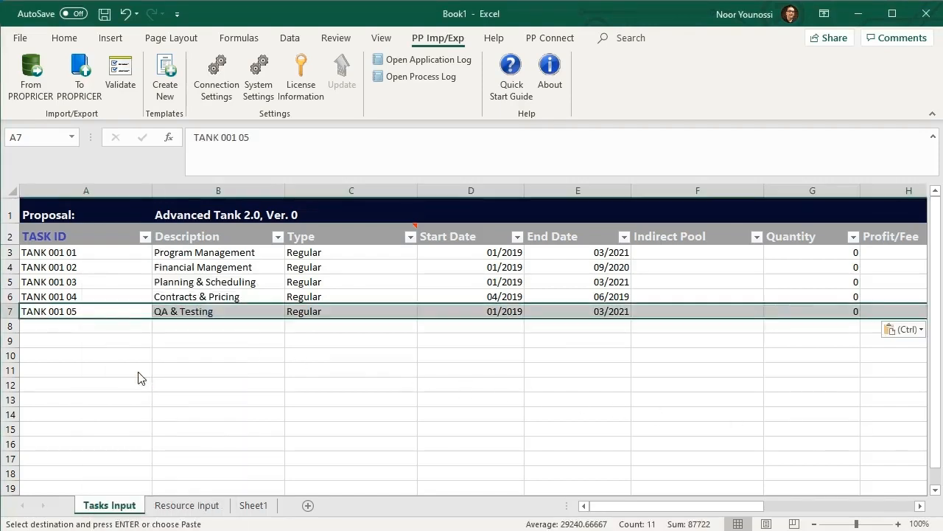
# Step: Examine the task rows across the remaining columns, from End Date through to SUMMARY
pyautogui.click(121, 325)
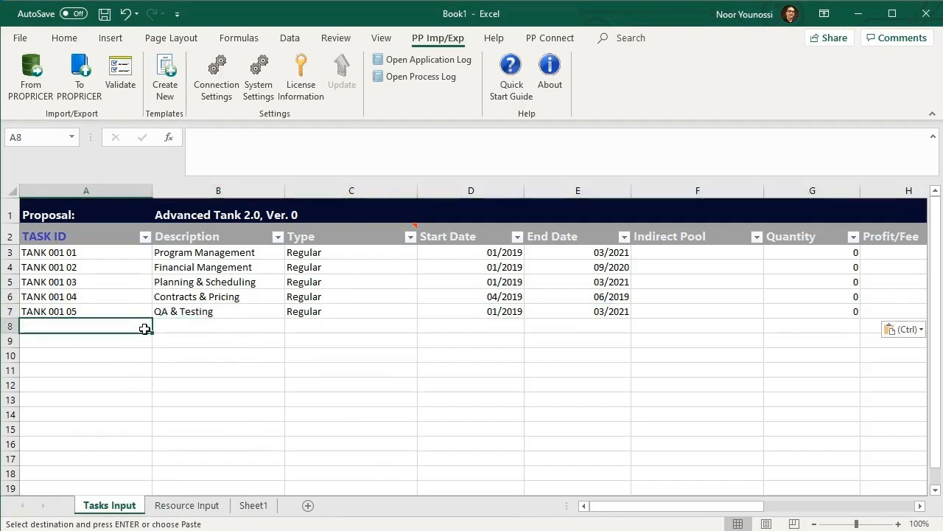
pyautogui.click(919, 506)
pyautogui.click(919, 505)
pyautogui.click(920, 506)
pyautogui.click(920, 505)
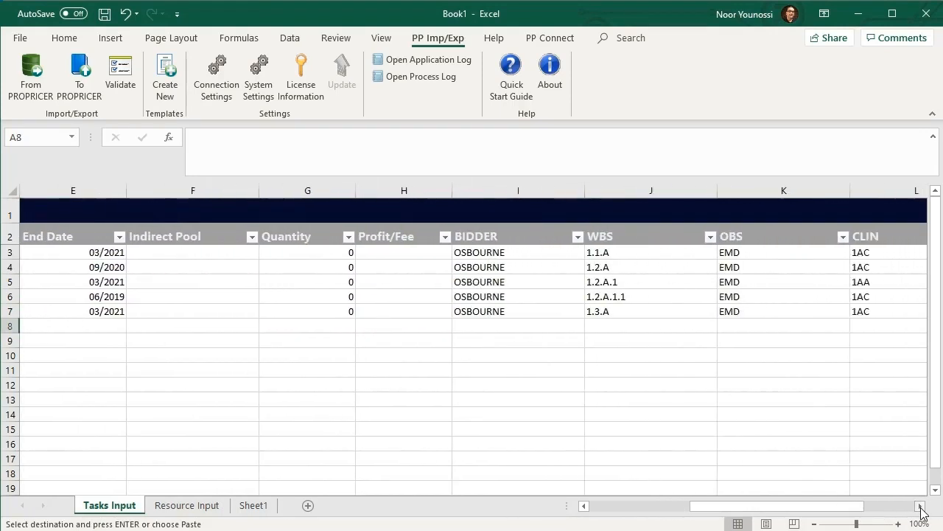
pyautogui.click(920, 505)
pyautogui.click(920, 506)
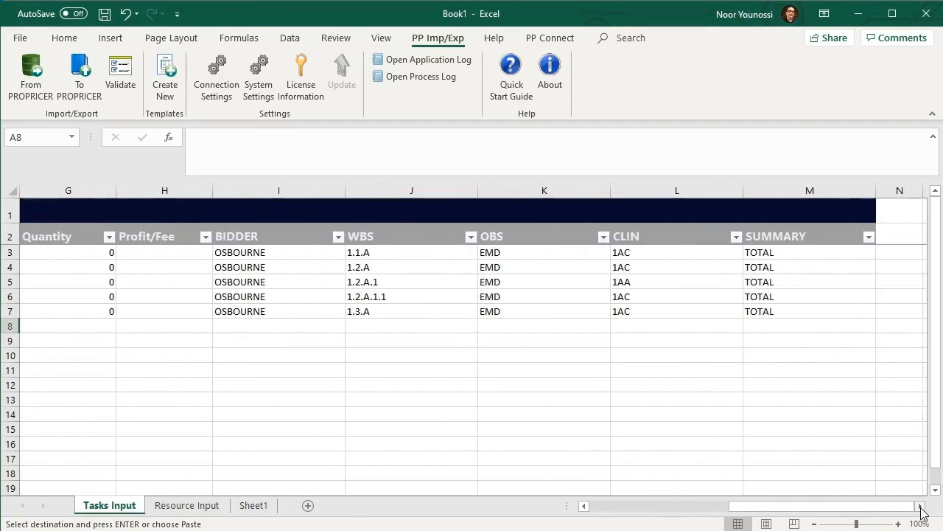
# Step: Paste the copied Quality Assurance and Senior Engineer resources for TANK 001 05 as values into Resource Input, starting at A21
pyautogui.click(210, 507)
pyautogui.hotkey('alt', 'Tab')
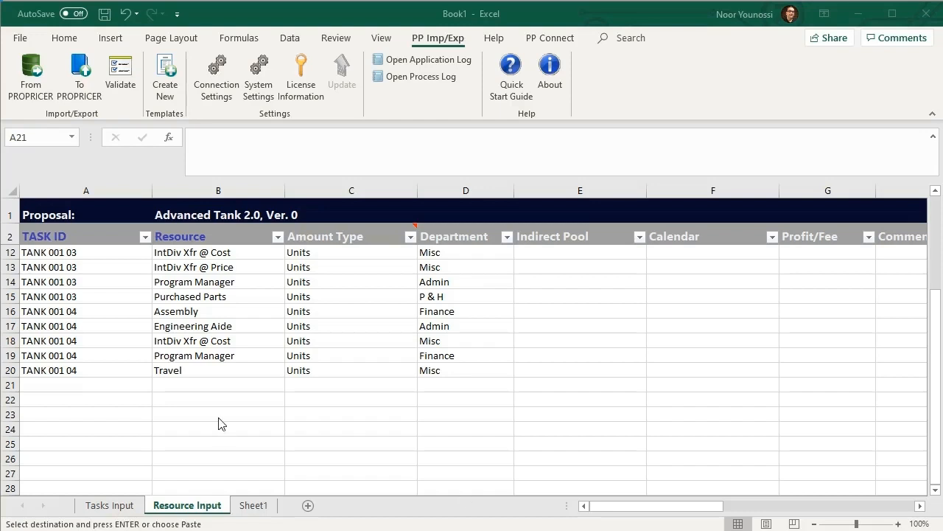
pyautogui.hotkey('alt', 'Tab')
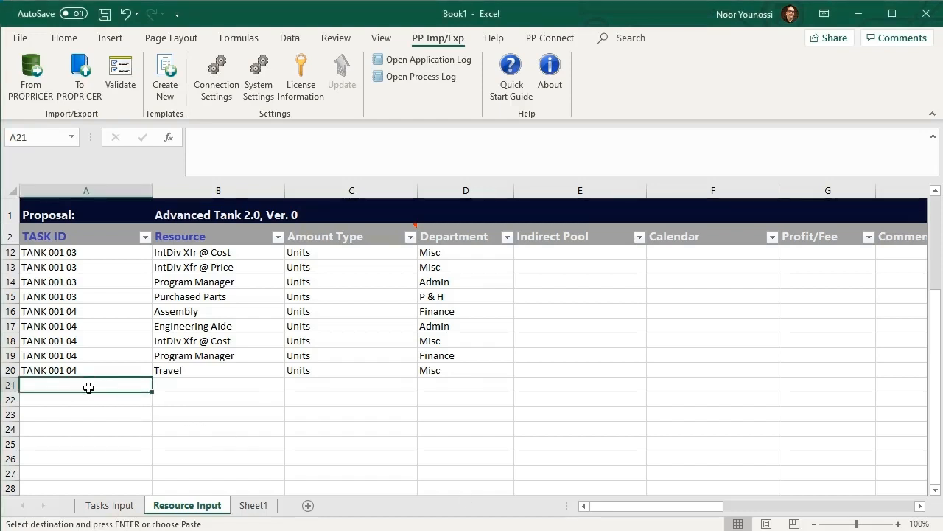
pyautogui.rightClick(95, 385)
pyautogui.click(150, 452)
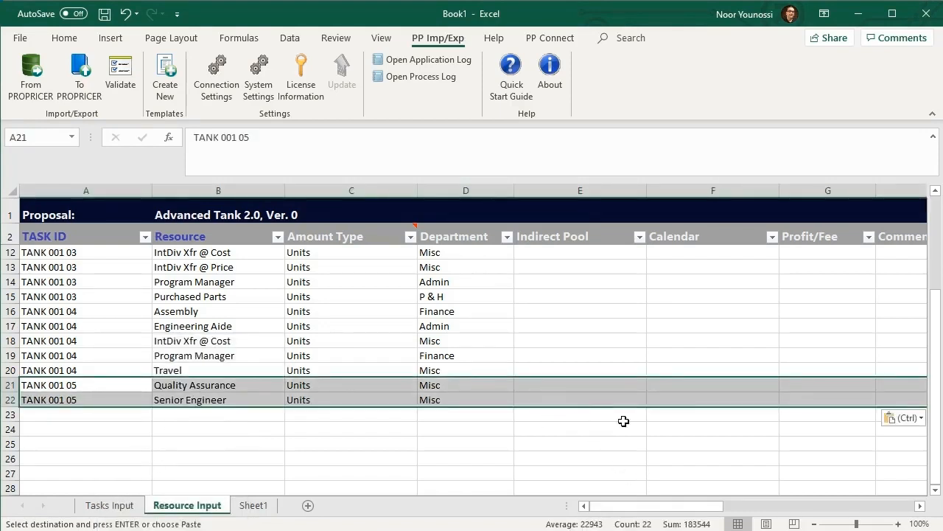
# Step: Examine the curve, spread method, dates and spread columns of the two new resource rows, and return to column A
pyautogui.click(698, 389)
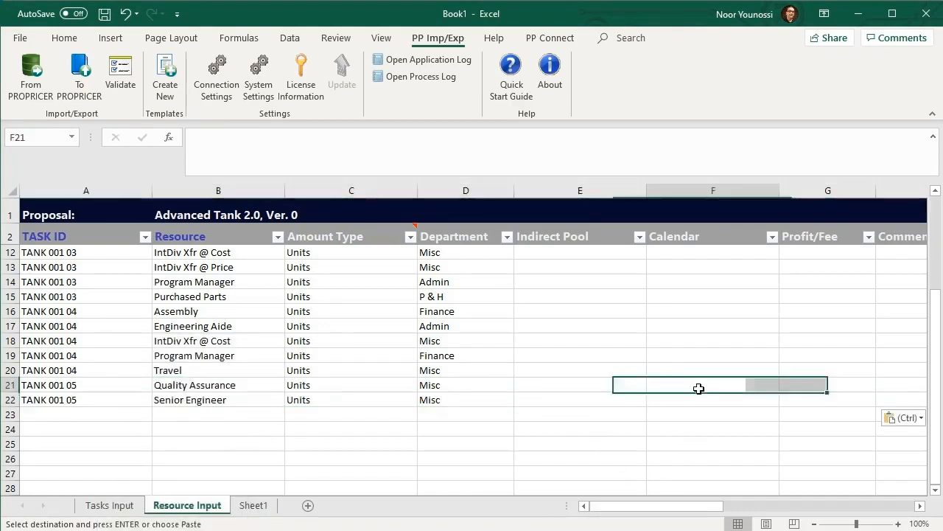
pyautogui.click(919, 507)
pyautogui.click(920, 507)
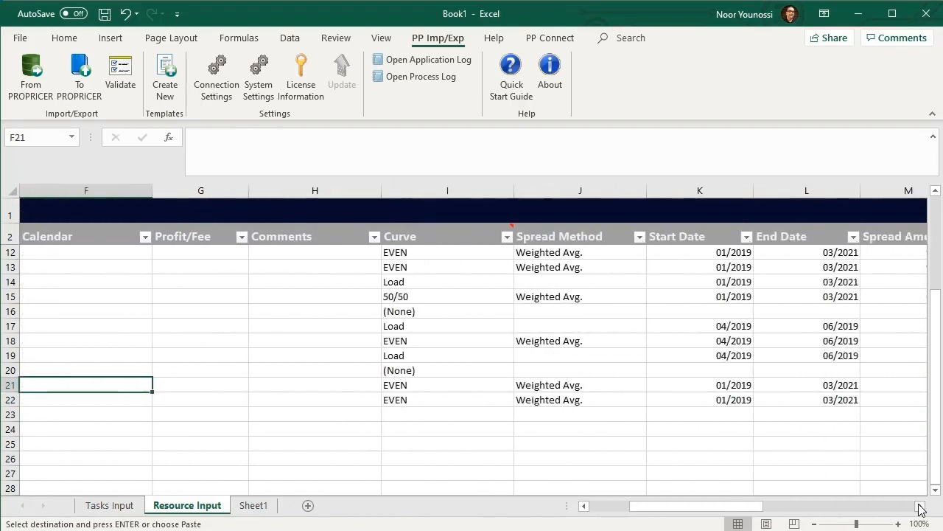
pyautogui.click(920, 507)
pyautogui.click(787, 390)
pyautogui.click(786, 402)
pyautogui.moveTo(723, 510); pyautogui.dragTo(568, 506)
pyautogui.click(86, 414)
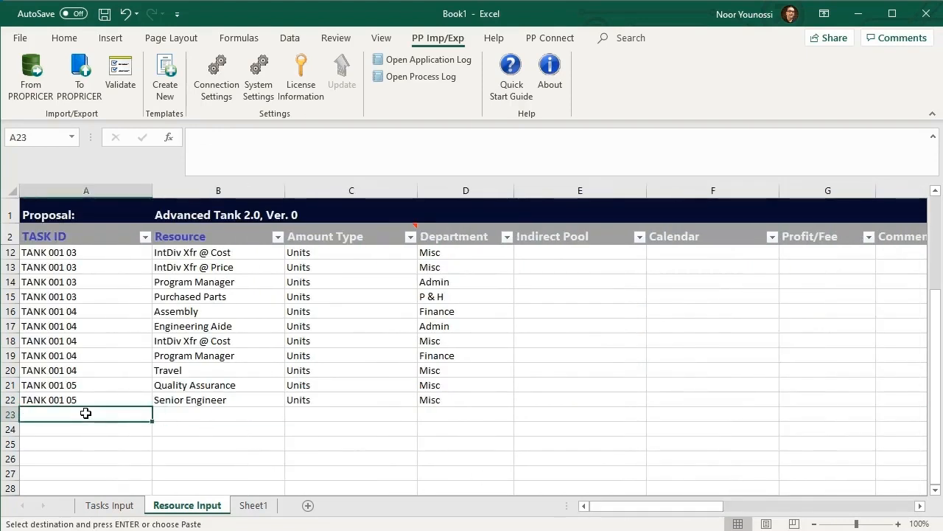
# Step: Export the Task Input and Resource Input data to PROPRICER with Skip as the Proposal Data duplicate option, and close the completion message
pyautogui.click(96, 104)
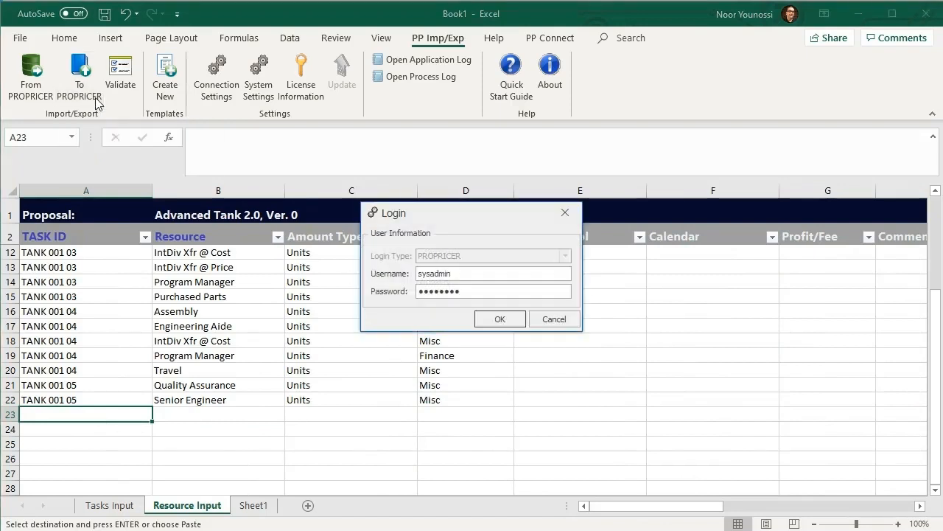
pyautogui.click(479, 322)
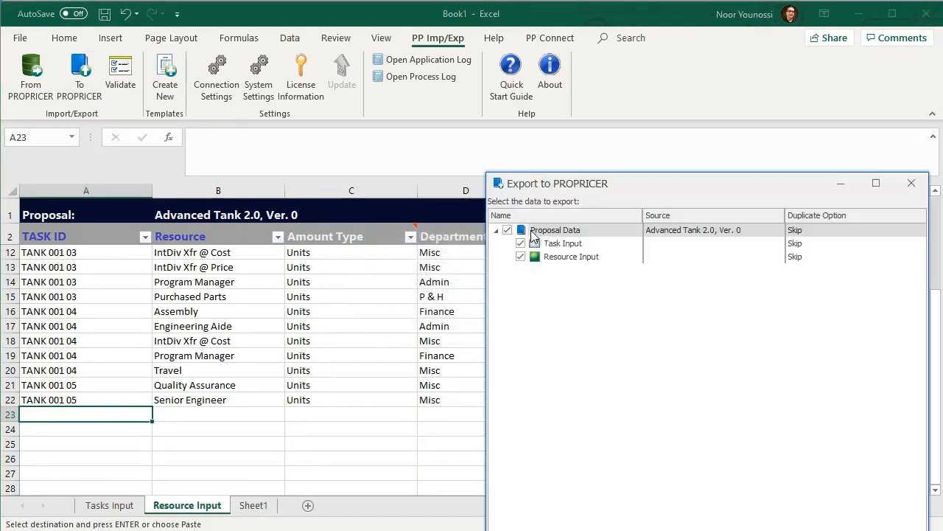
pyautogui.moveTo(595, 186); pyautogui.dragTo(383, 96)
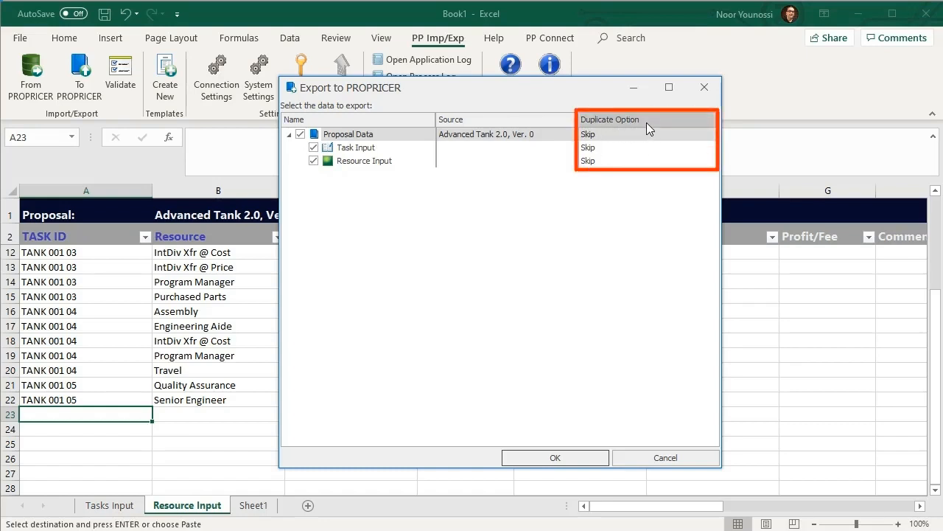
pyautogui.click(710, 133)
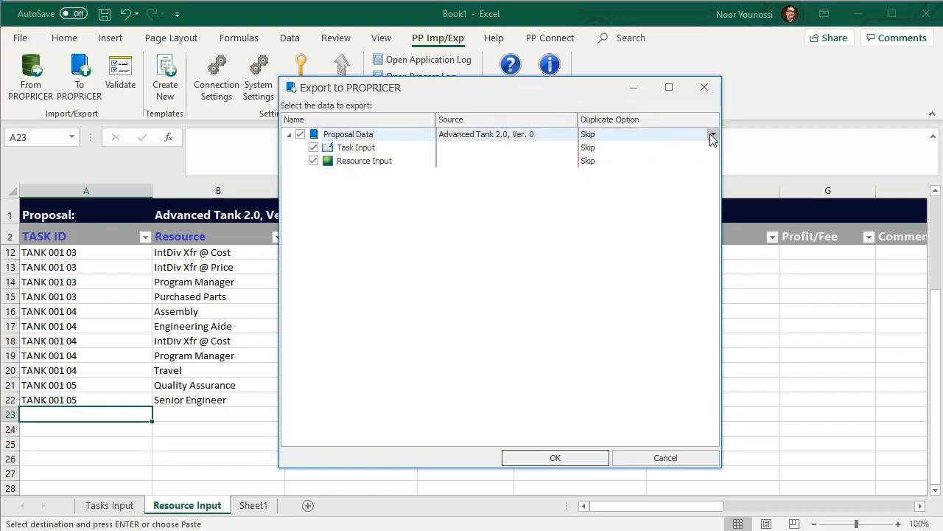
pyautogui.click(712, 135)
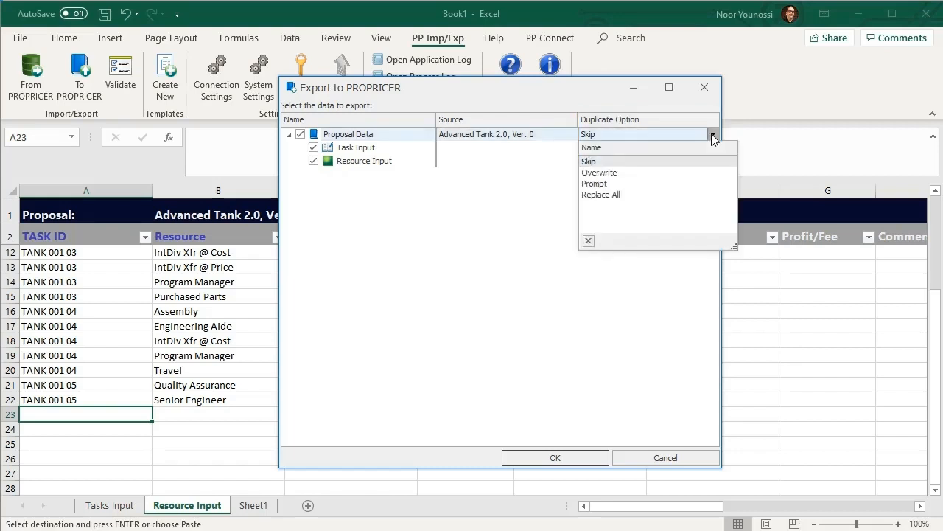
pyautogui.click(635, 165)
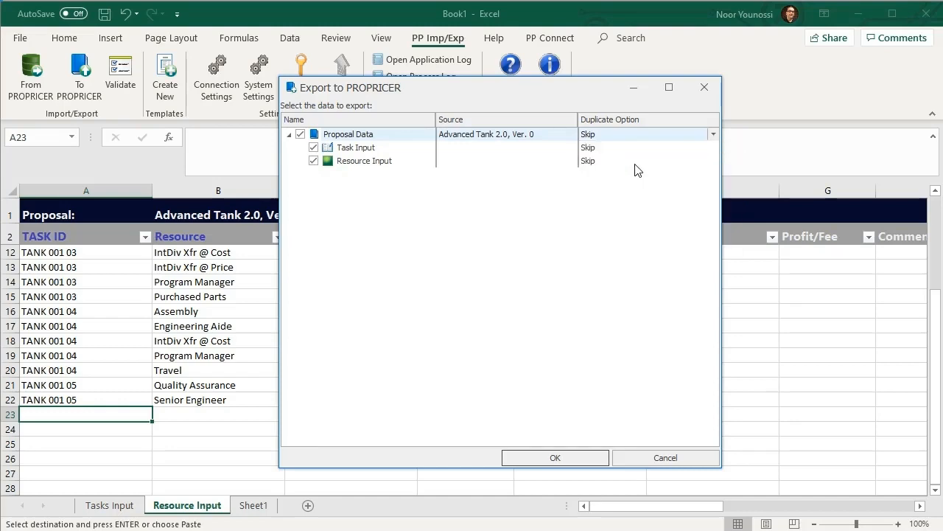
pyautogui.click(555, 459)
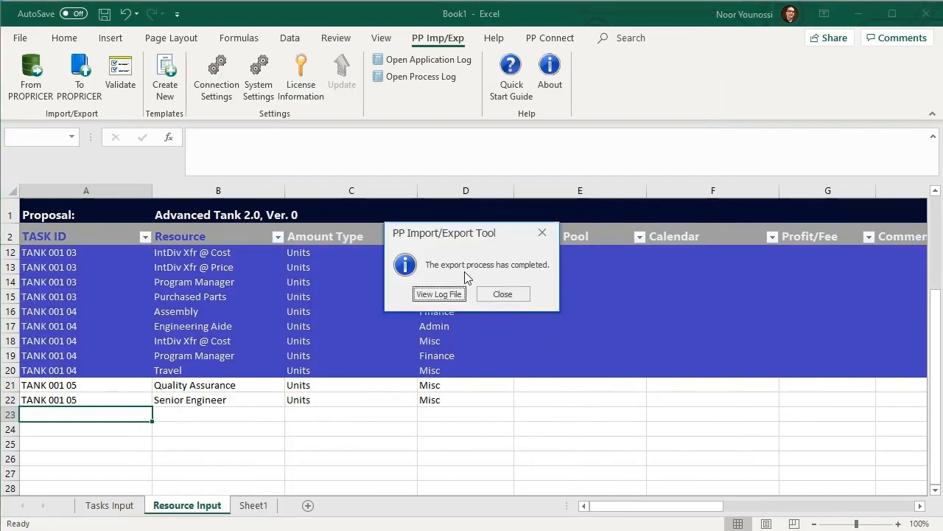
pyautogui.click(505, 294)
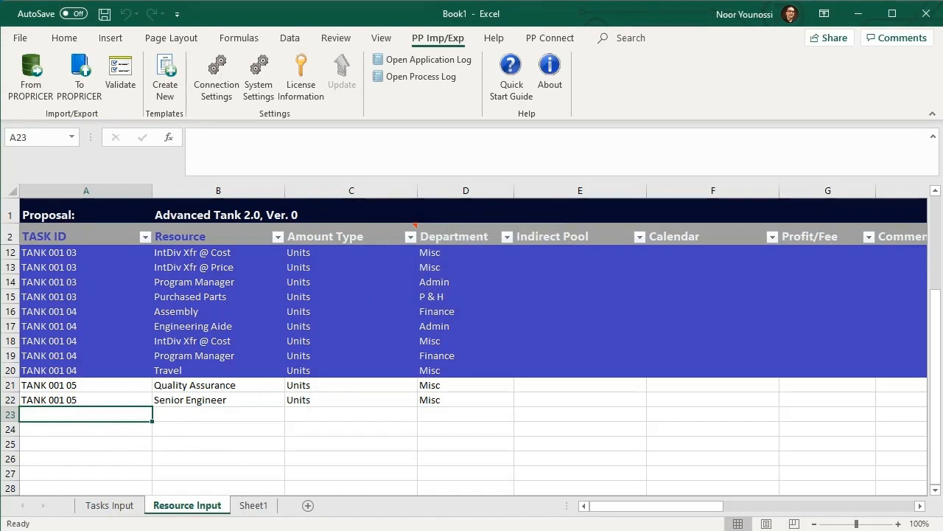
# Step: Switch to PROPRICER and inspect task TANK 001 05 and its resources in the Task View
pyautogui.hotkey('alt', 'Tab')
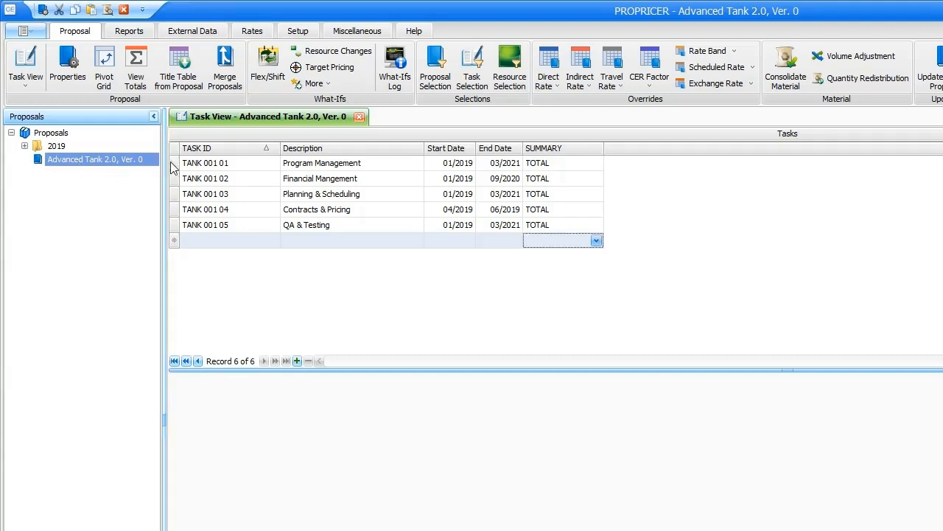
pyautogui.click(174, 225)
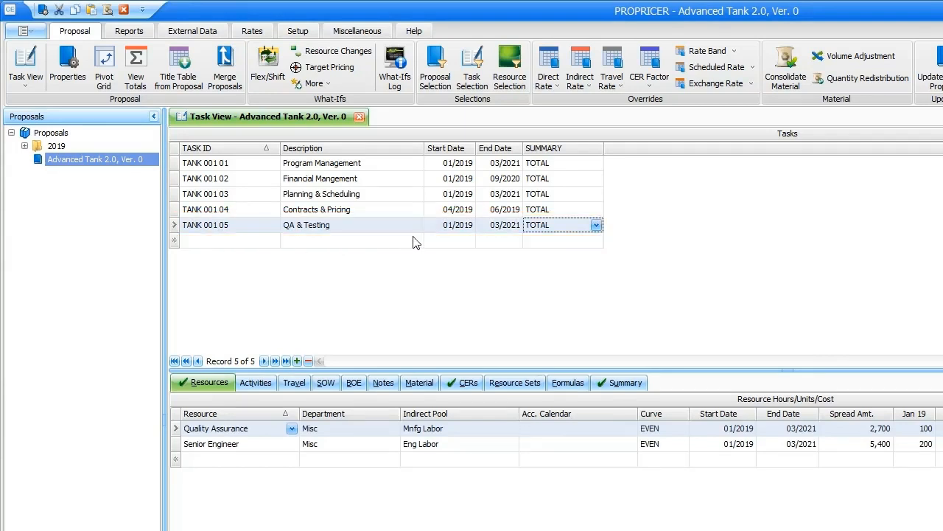
pyautogui.click(176, 444)
pyautogui.click(177, 461)
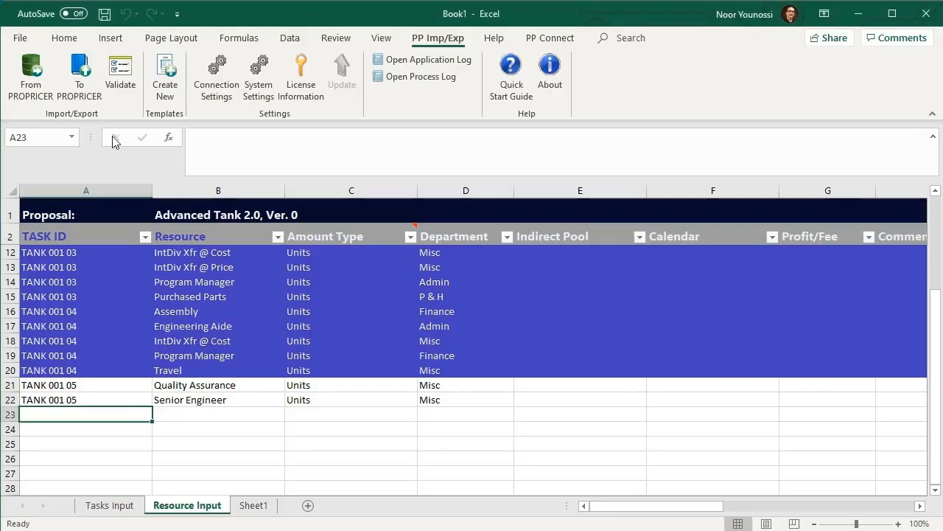
# Step: In the Excel workbook, start another import from PROPRICER and expand Rates/Tables under Global Data to examine the available data types
pyautogui.click(53, 69)
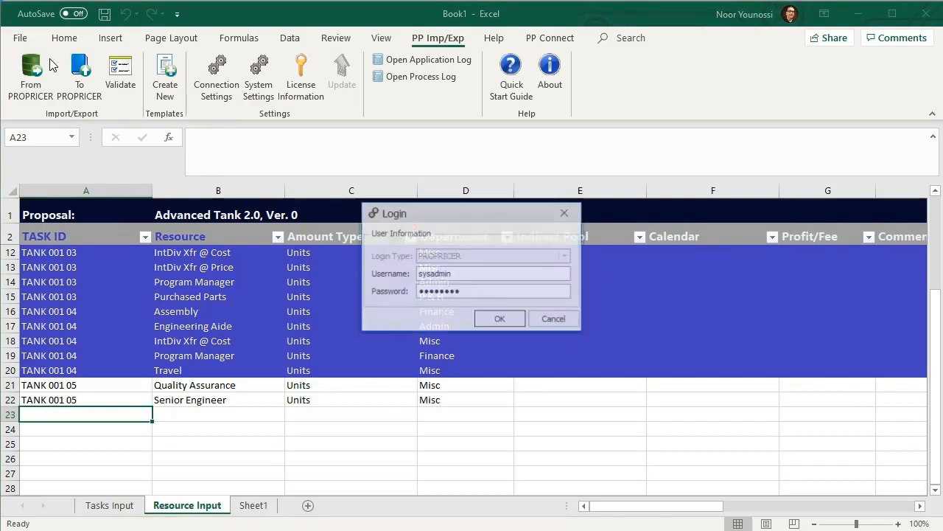
pyautogui.click(508, 324)
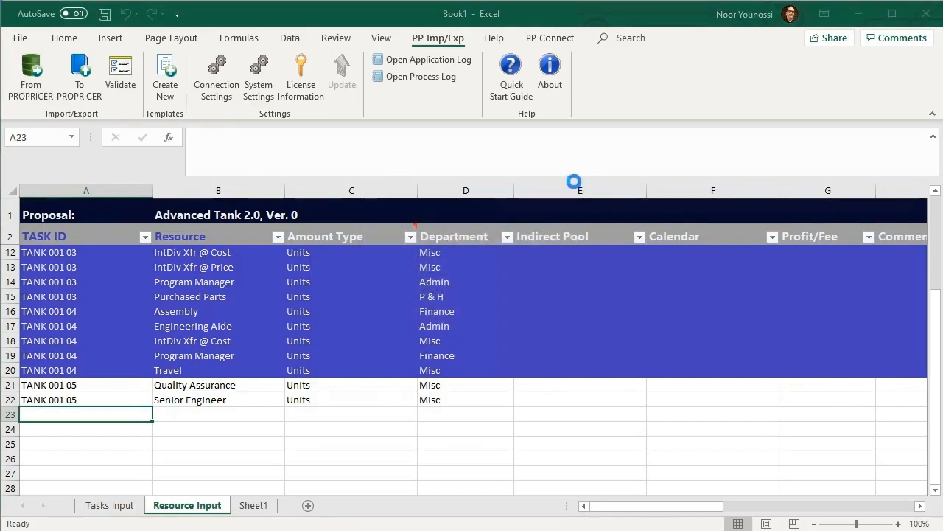
pyautogui.moveTo(644, 185); pyautogui.dragTo(454, 70)
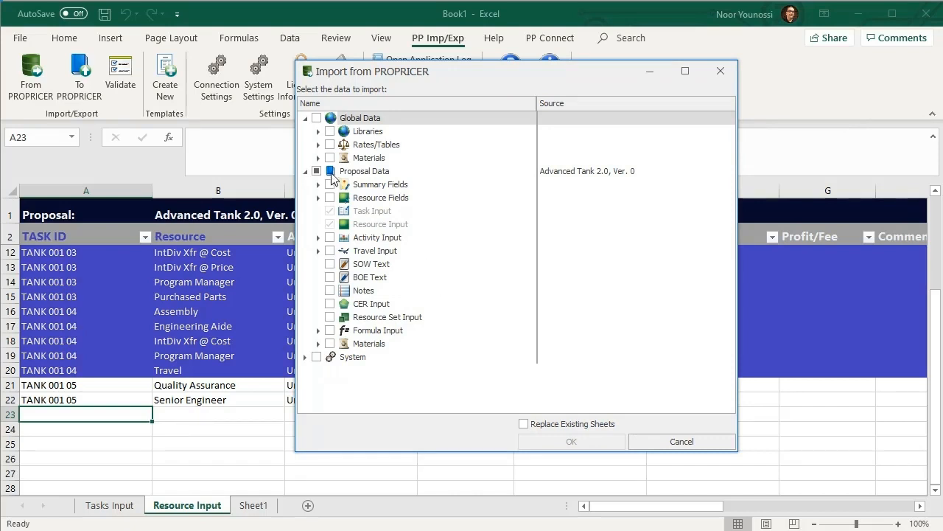
pyautogui.click(319, 145)
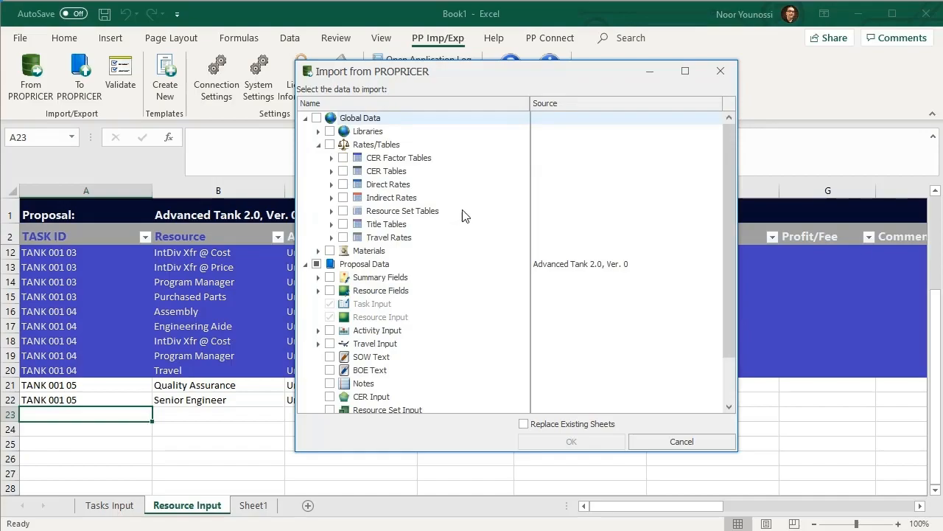